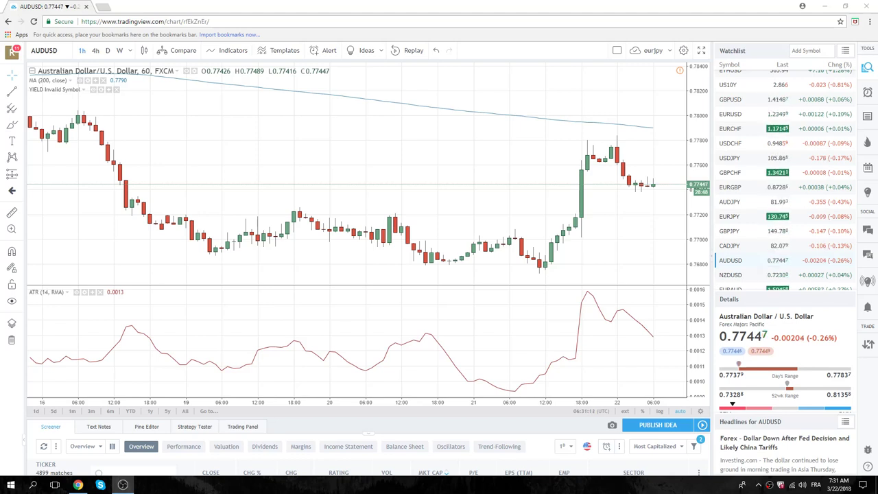
# Zoom out the AUDUSD 1h chart so dates from the 9th onward show, with ATR (14).
pyautogui.scroll(-3, 488, 208)
pyautogui.scroll(-2, 488, 208)
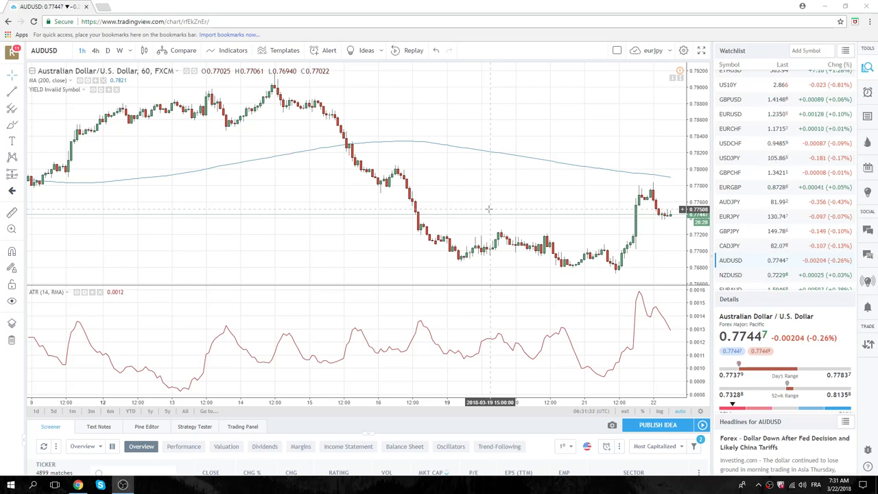
# Load EURUSD on the D interval and zoom to Oct–Mar, showing its triangle trendlines.
pyautogui.click(740, 114)
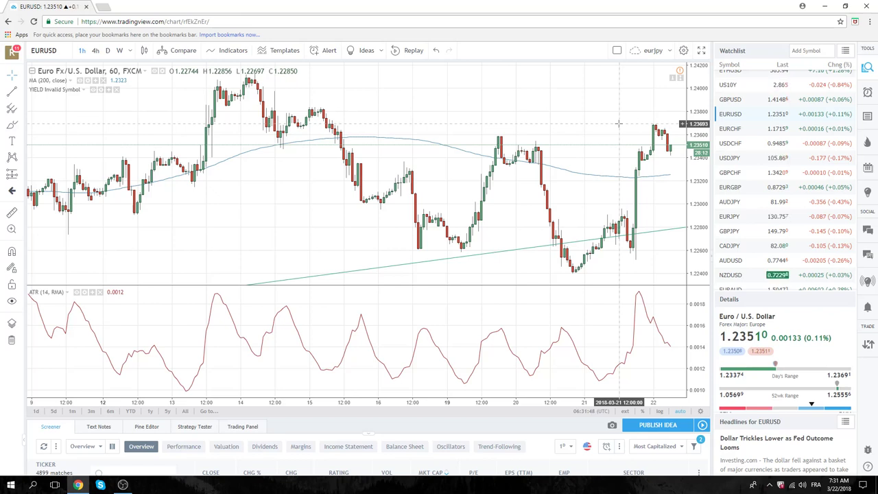
pyautogui.click(107, 51)
pyautogui.scroll(-4, 340, 241)
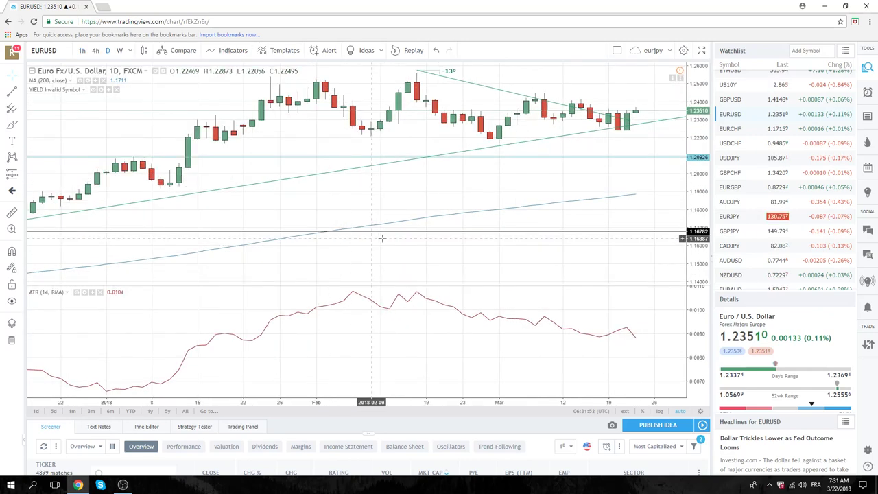
pyautogui.scroll(1, 490, 232)
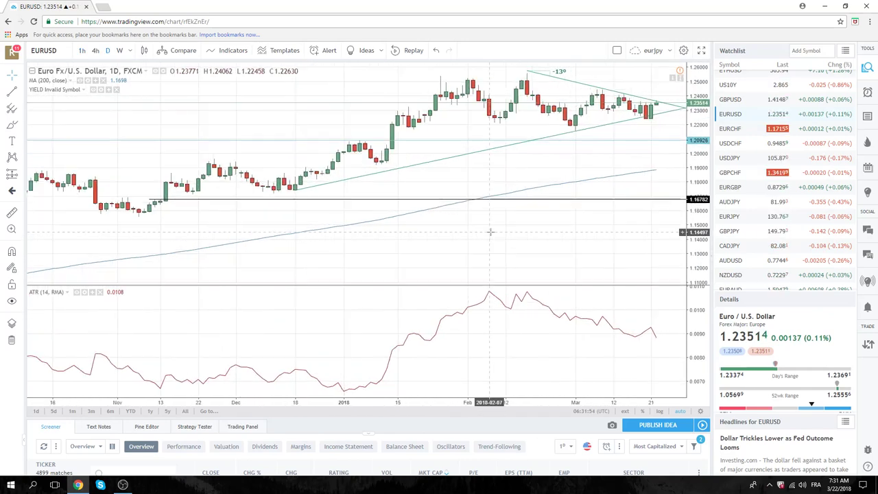
pyautogui.scroll(1, 487, 255)
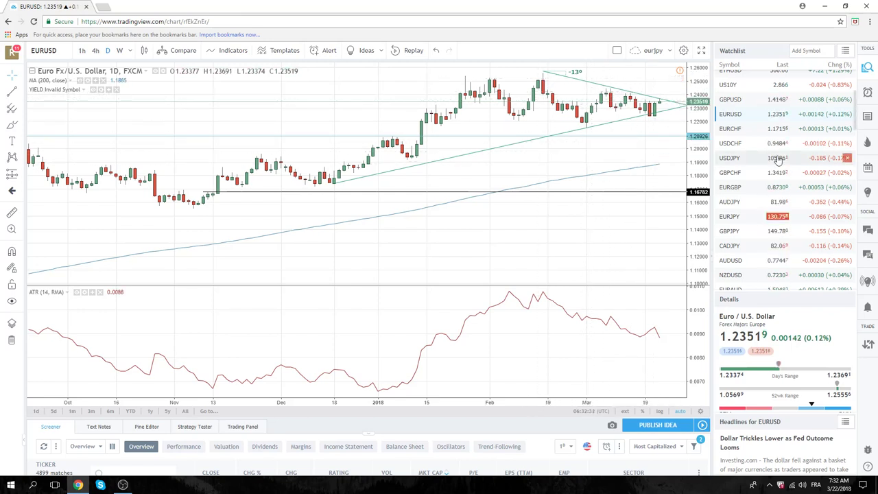
# Load the USDJPY daily chart with its two trendlines, 200 MA and ATR (14).
pyautogui.click(745, 159)
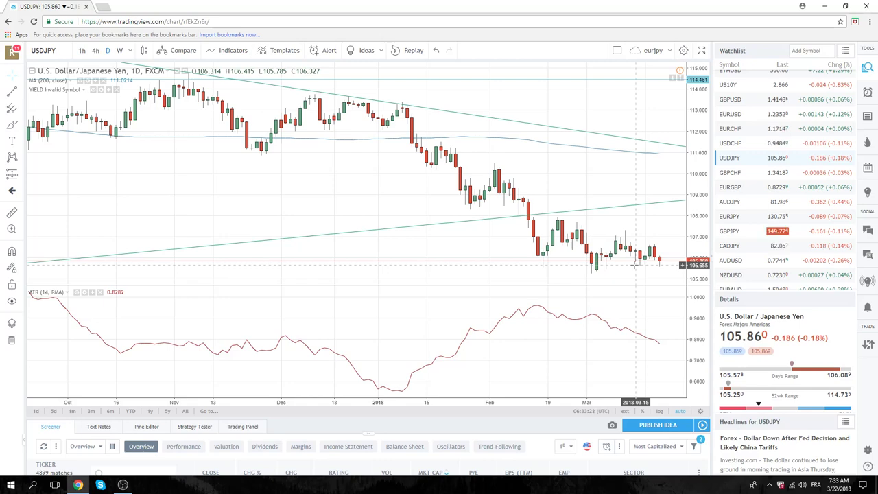
# Load GBPUSD daily and zoom out to Jun–Mar, showing its descending trendline.
pyautogui.click(741, 99)
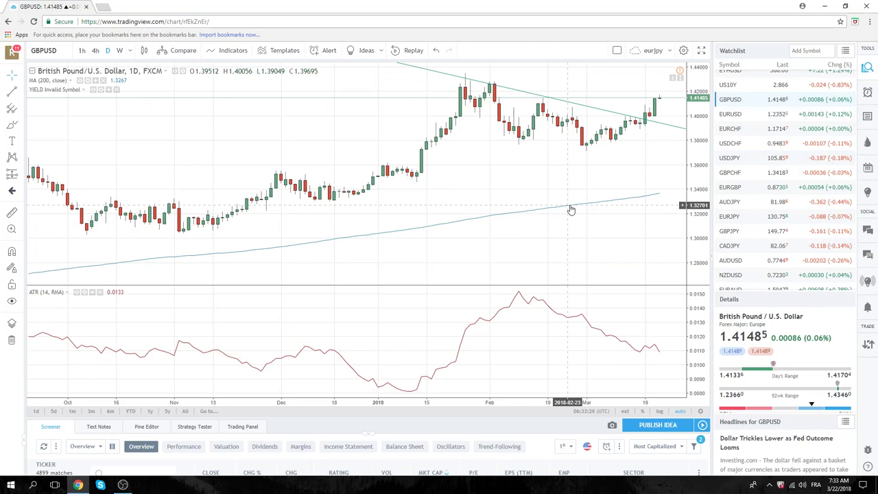
pyautogui.scroll(-2, 570, 209)
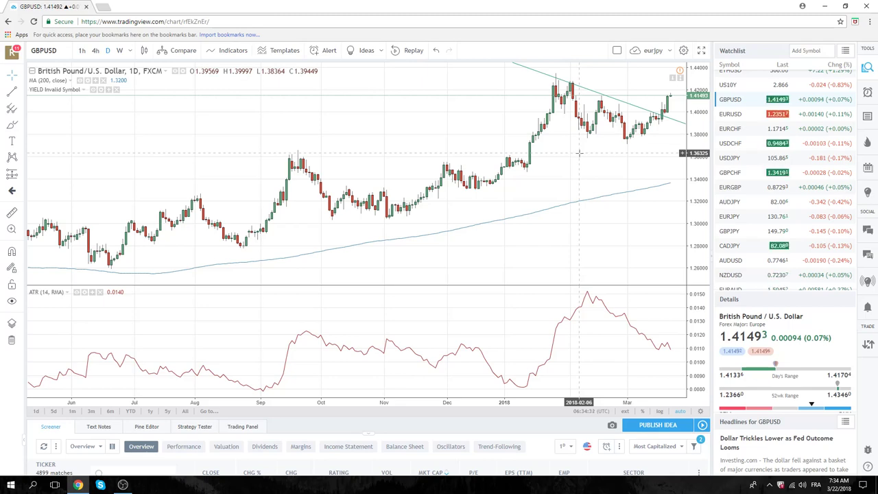
# Load the EURGBP daily chart spanning June to March with 200 MA and ATR (14).
pyautogui.click(732, 191)
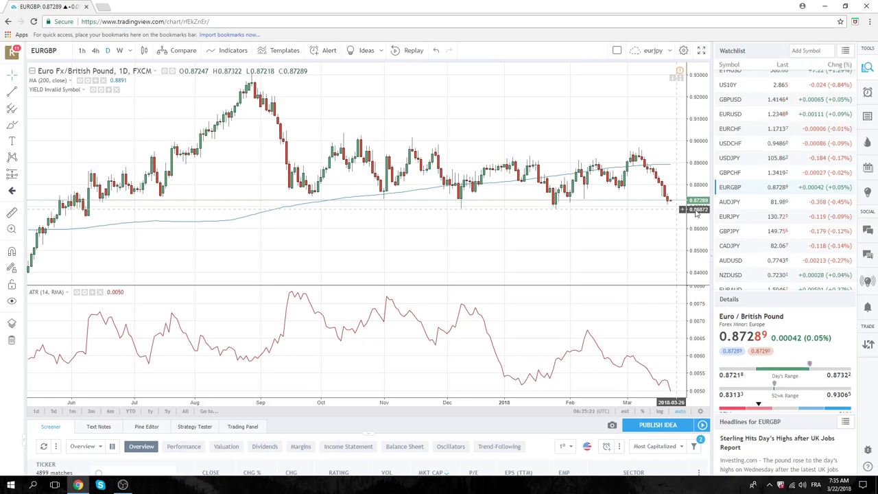
pyautogui.click(739, 176)
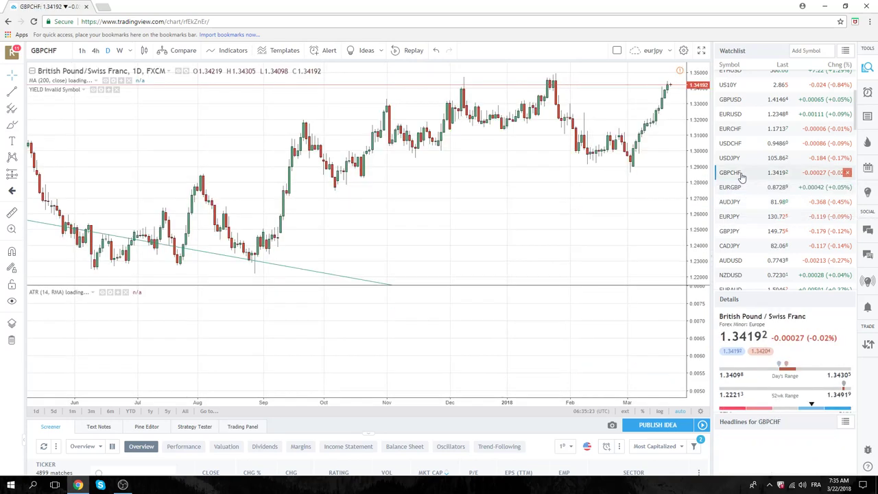
pyautogui.scroll(-3, 525, 213)
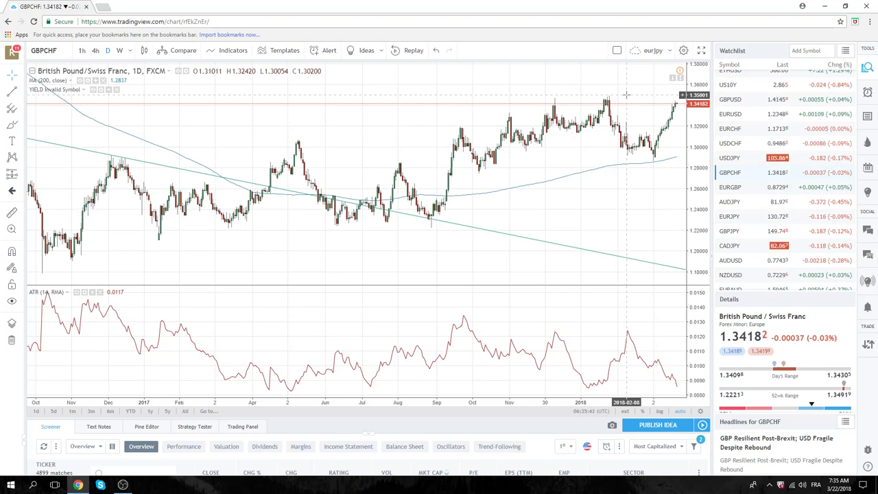
pyautogui.scroll(-5, 761, 171)
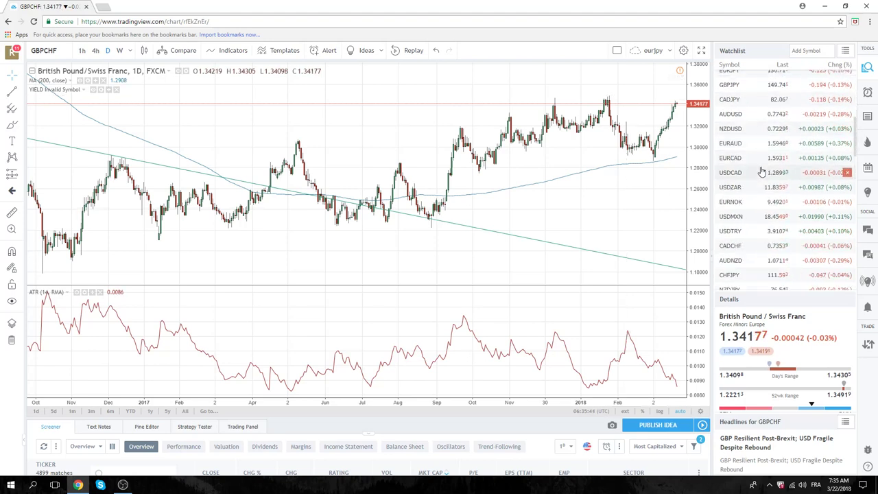
pyautogui.scroll(-4, 761, 171)
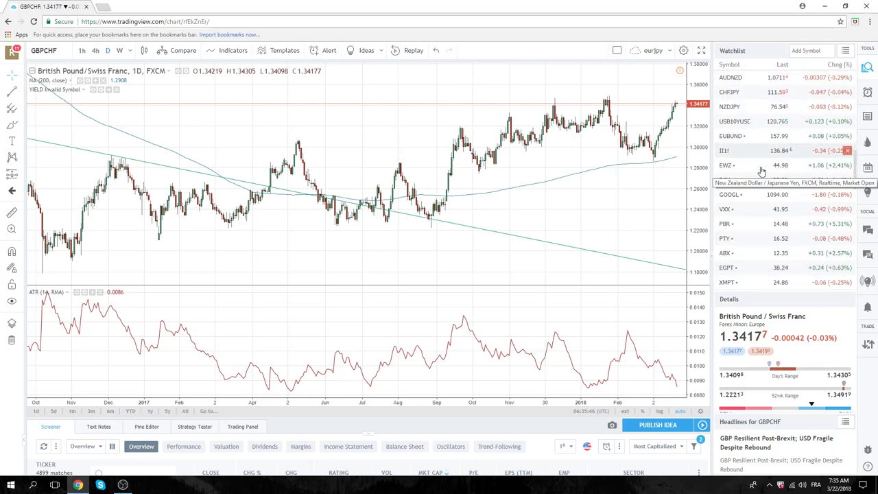
pyautogui.scroll(-2, 761, 171)
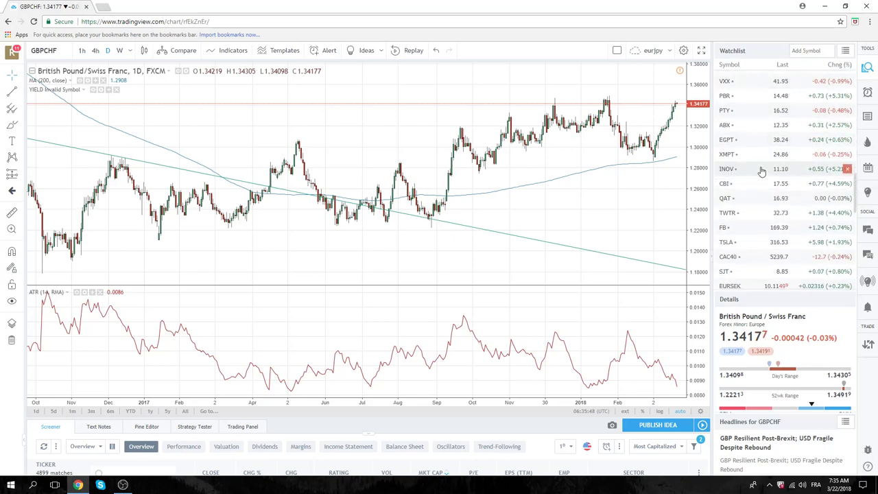
pyautogui.scroll(-5, 761, 171)
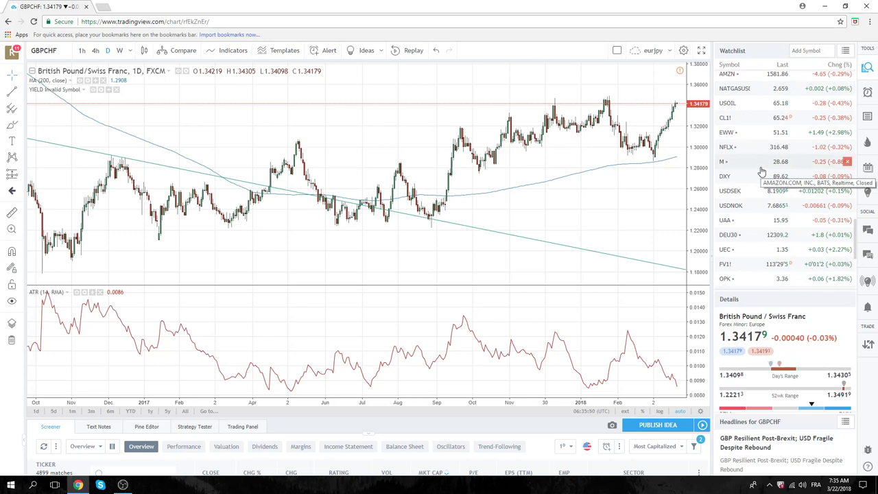
pyautogui.scroll(-4, 761, 172)
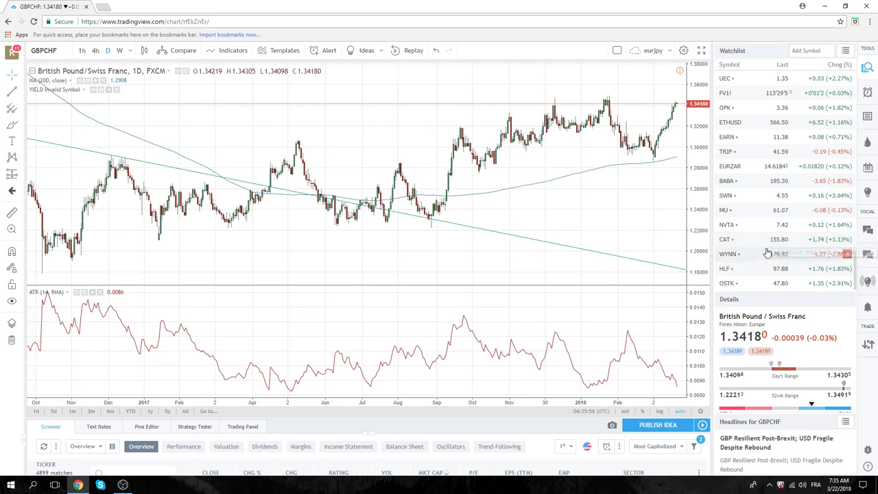
pyautogui.scroll(2, 767, 252)
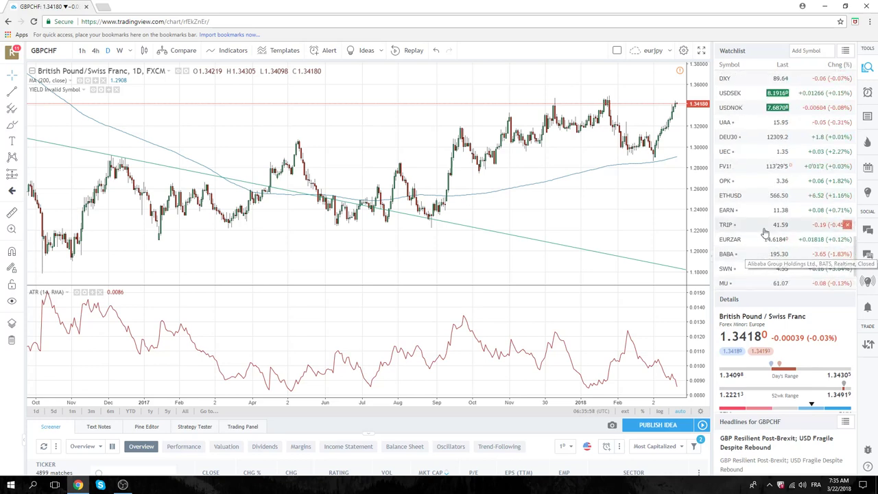
pyautogui.scroll(1, 761, 226)
pyautogui.scroll(-1, 760, 222)
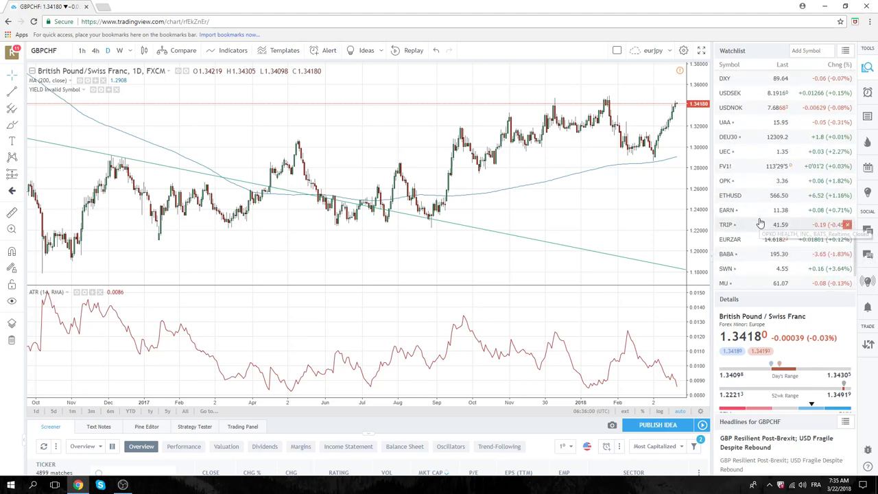
pyautogui.scroll(-1, 760, 233)
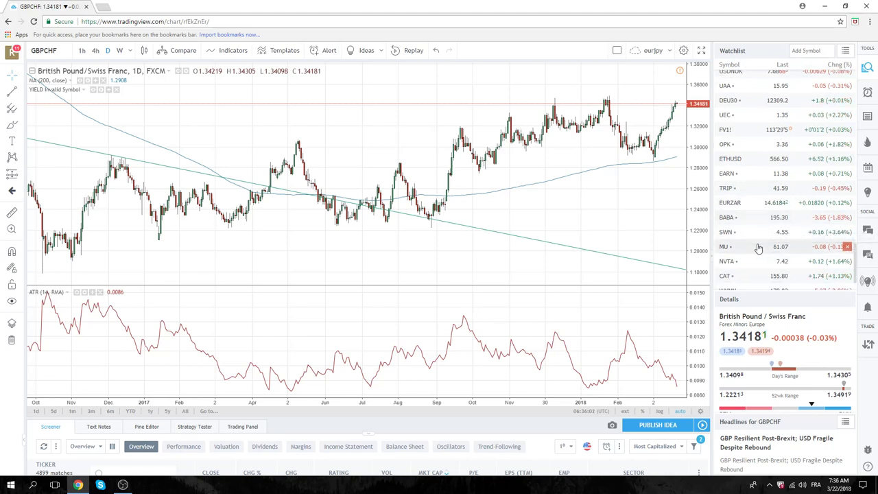
pyautogui.scroll(3, 757, 245)
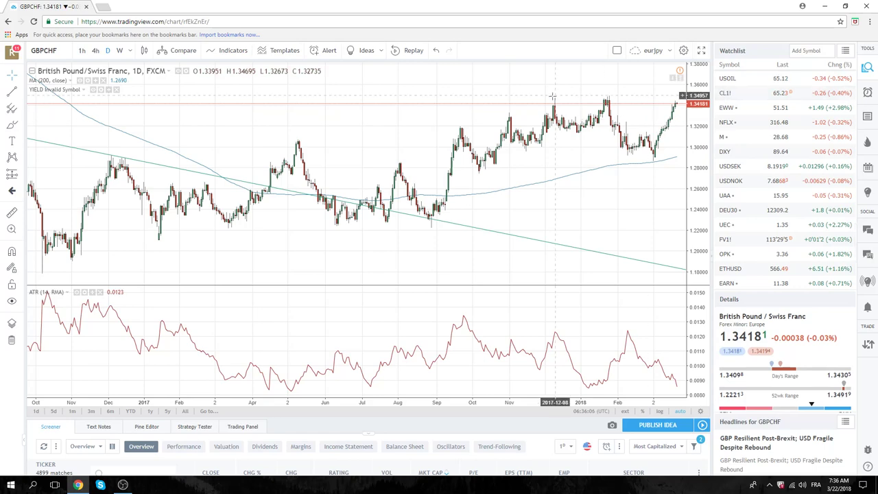
# Load the CL1! daily chart and zoom in on the latest Oct–Mar candles.
pyautogui.click(725, 93)
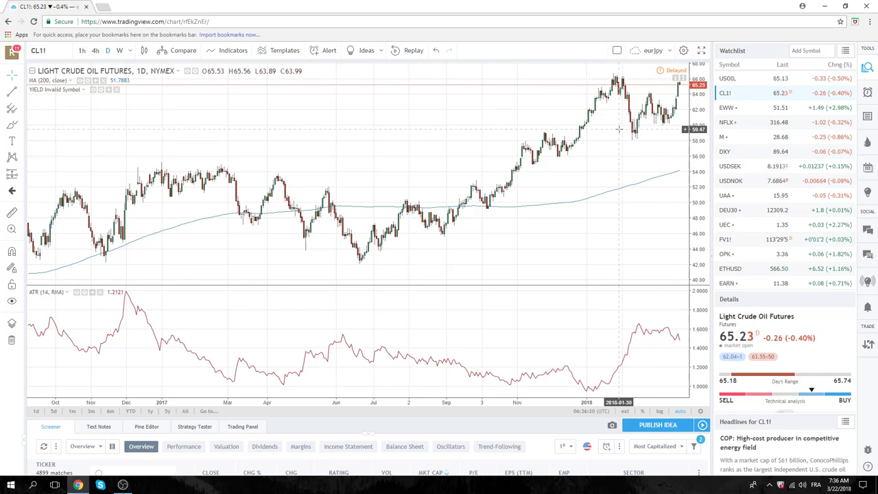
pyautogui.scroll(3, 570, 183)
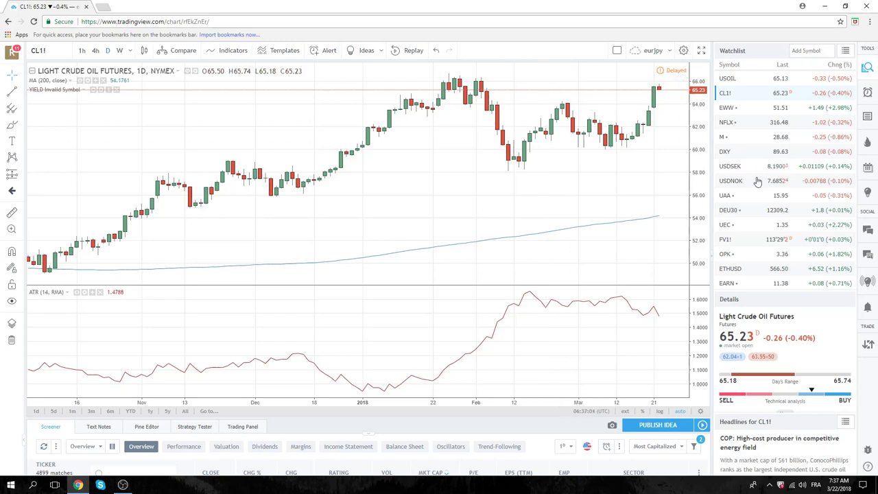
# Load the Coinbase BTCUSD daily chart from the top of the watchlist.
pyautogui.scroll(1, 775, 244)
pyautogui.scroll(5, 775, 243)
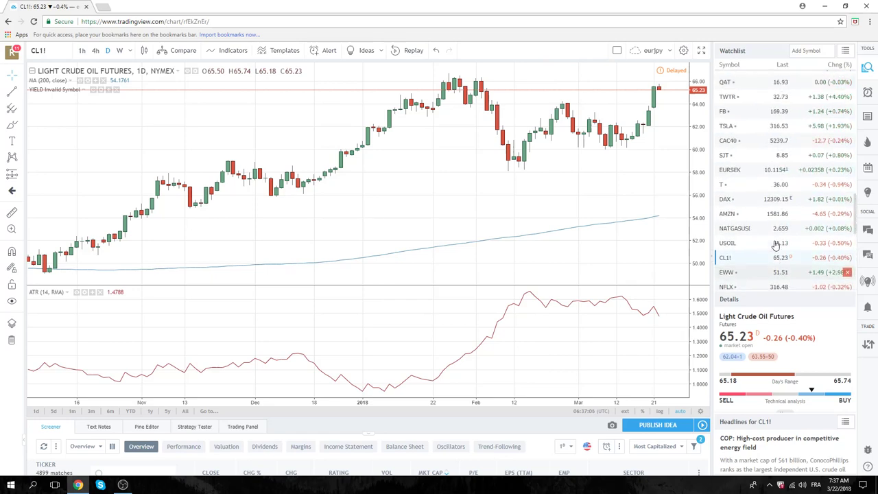
pyautogui.scroll(6, 774, 243)
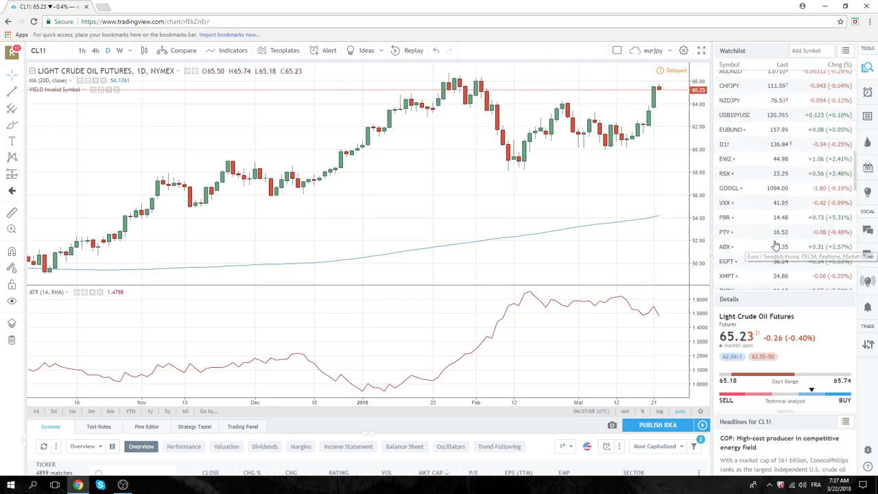
pyautogui.scroll(6, 774, 243)
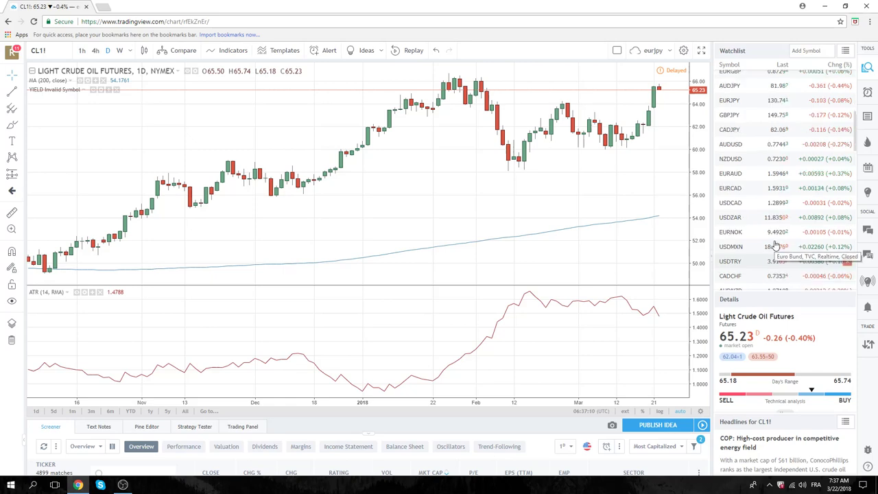
pyautogui.click(729, 93)
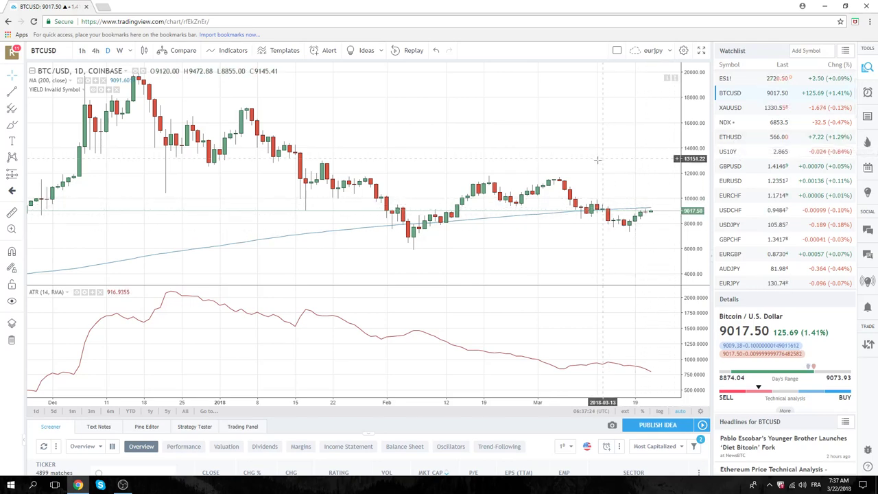
pyautogui.scroll(-5, 535, 161)
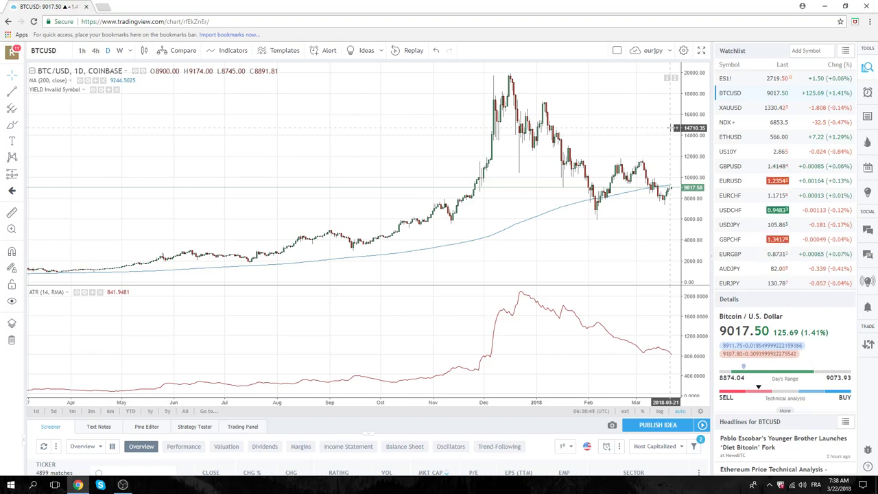
# Zoom out BTCUSD to about one year, price near 9017.50 just above the 200 MA.
pyautogui.scroll(-1, 751, 158)
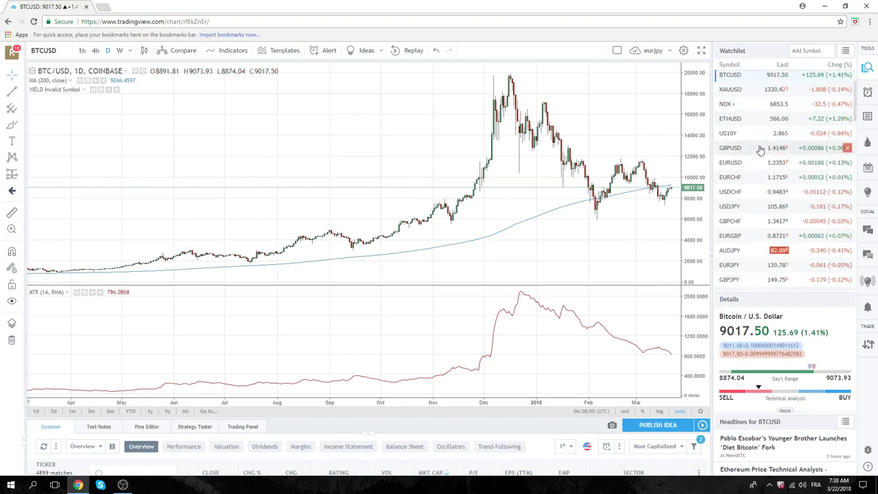